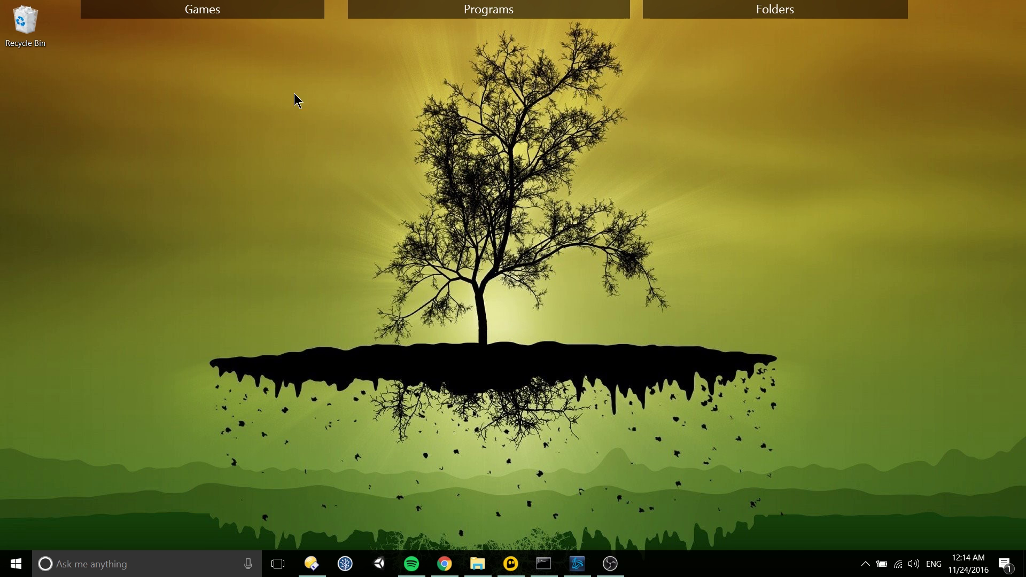
# View the contents of the rolled-up Games fence and the Programs fence
pyautogui.moveTo(132, 4)
pyautogui.moveTo(270, 11)
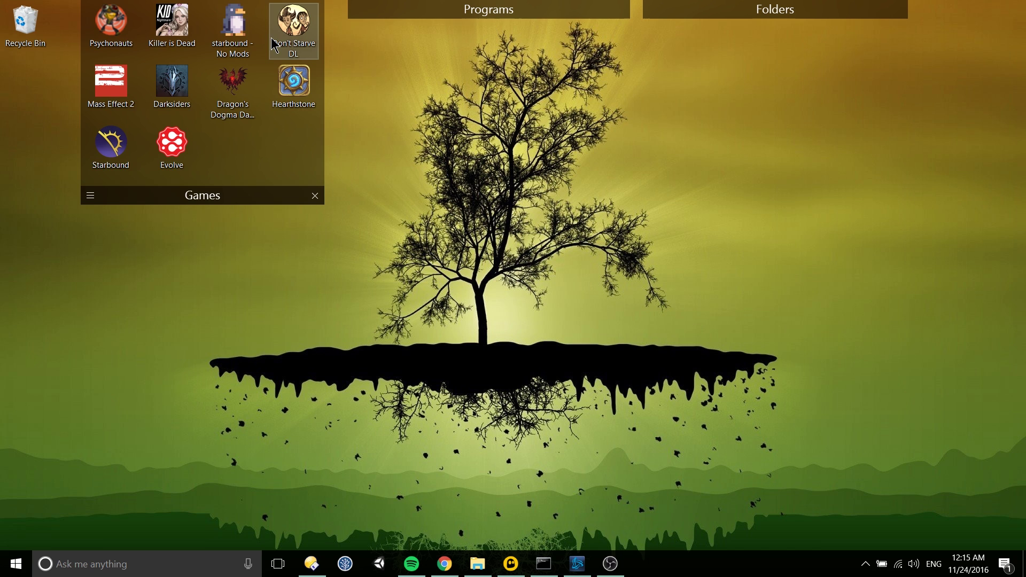
pyautogui.moveTo(408, 4)
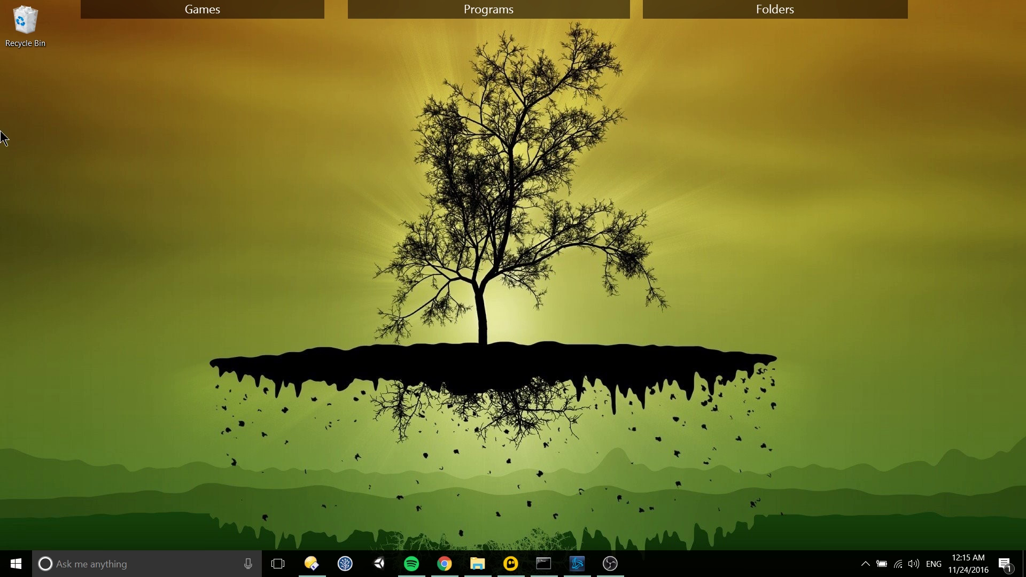
# Move the Recycle Bin to a separate new desktop page without fences
pyautogui.moveTo(0, 101); pyautogui.dragTo(36, 143)
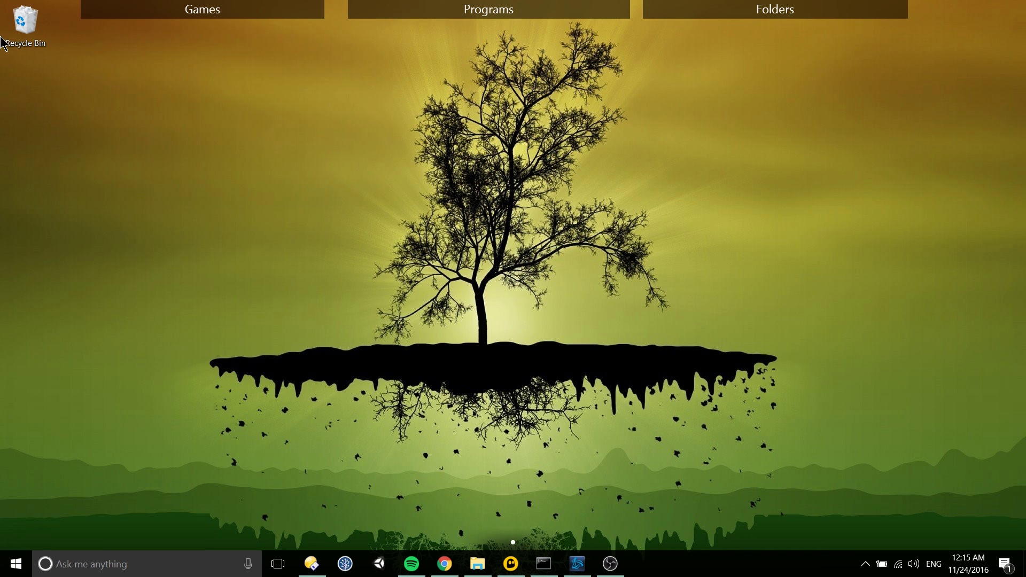
pyautogui.moveTo(17, 40); pyautogui.dragTo(513, 71)
pyautogui.moveTo(2, 115); pyautogui.dragTo(530, 118)
pyautogui.moveTo(46, 78)
pyautogui.mouseDown()
pyautogui.moveTo(15, 2)
pyautogui.moveTo(18, 23)
pyautogui.mouseUp()
pyautogui.click(76, 65)
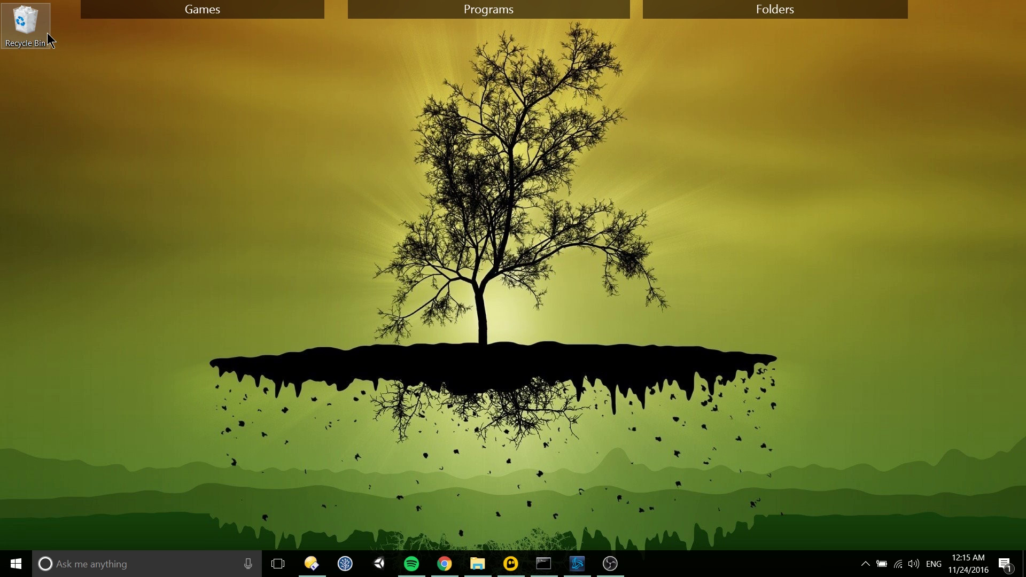
pyautogui.moveTo(37, 15)
pyautogui.mouseDown()
pyautogui.moveTo(119, 66)
pyautogui.moveTo(37, 27)
pyautogui.moveTo(49, 110)
pyautogui.moveTo(3, 3)
pyautogui.moveTo(22, 17)
pyautogui.mouseUp()
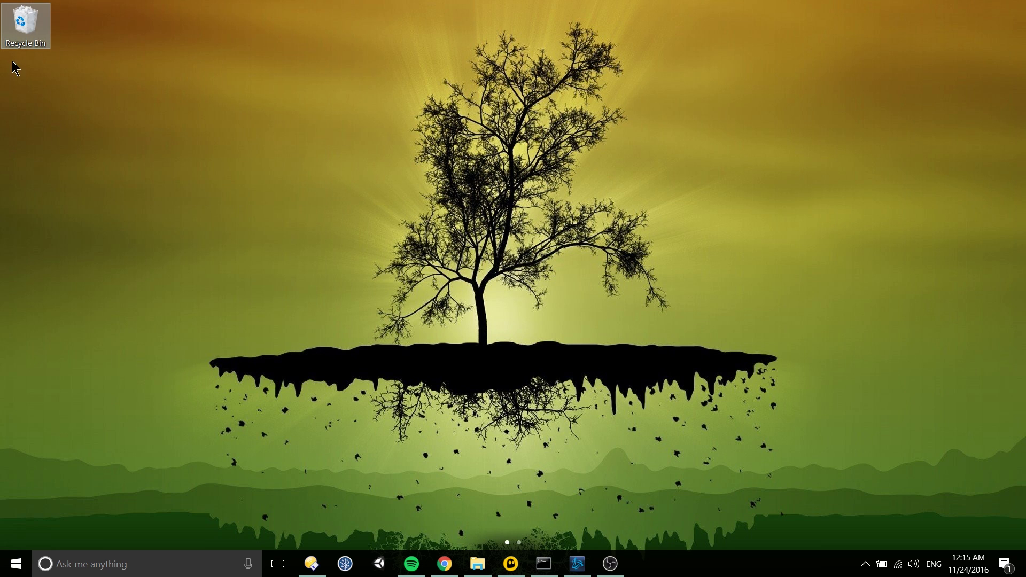
# Switch between the two desktop pages and return the Recycle Bin to the page with the Games, Programs and Folders fences
pyautogui.moveTo(1025, 27); pyautogui.dragTo(1024, 52)
pyautogui.moveTo(906, 54); pyautogui.dragTo(22, 95)
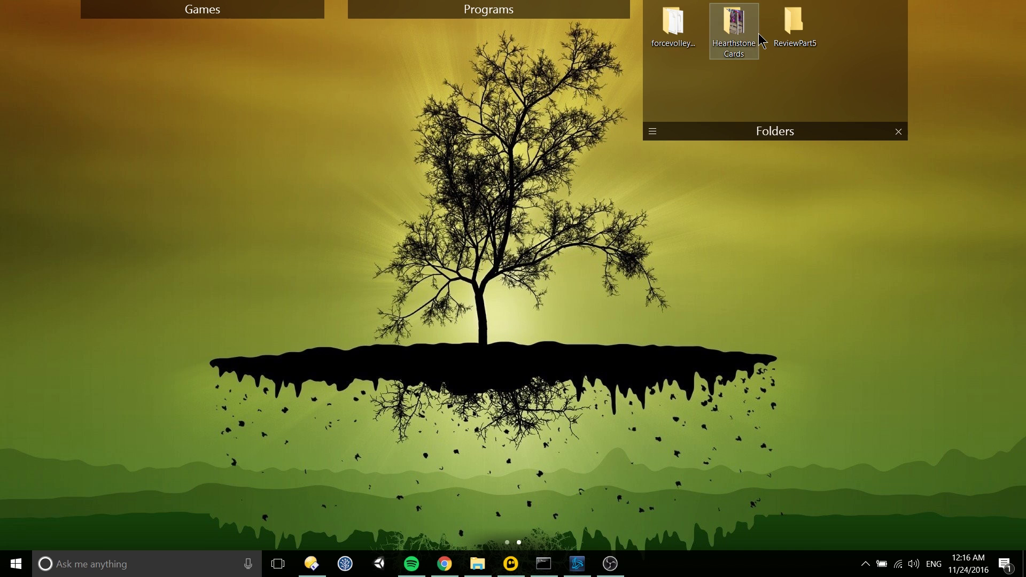
pyautogui.moveTo(1, 96); pyautogui.dragTo(483, 100)
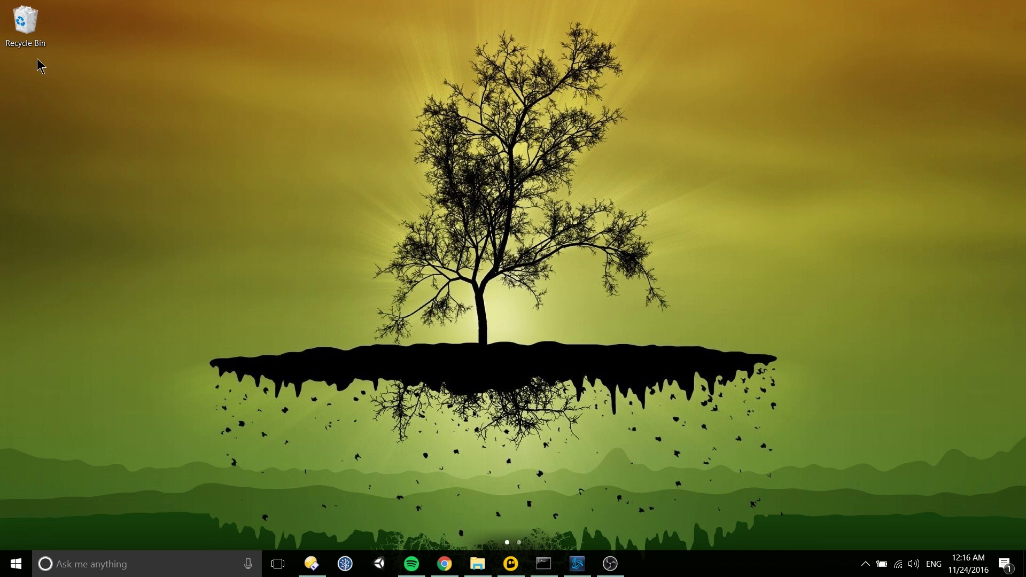
pyautogui.moveTo(26, 30); pyautogui.dragTo(75, 77)
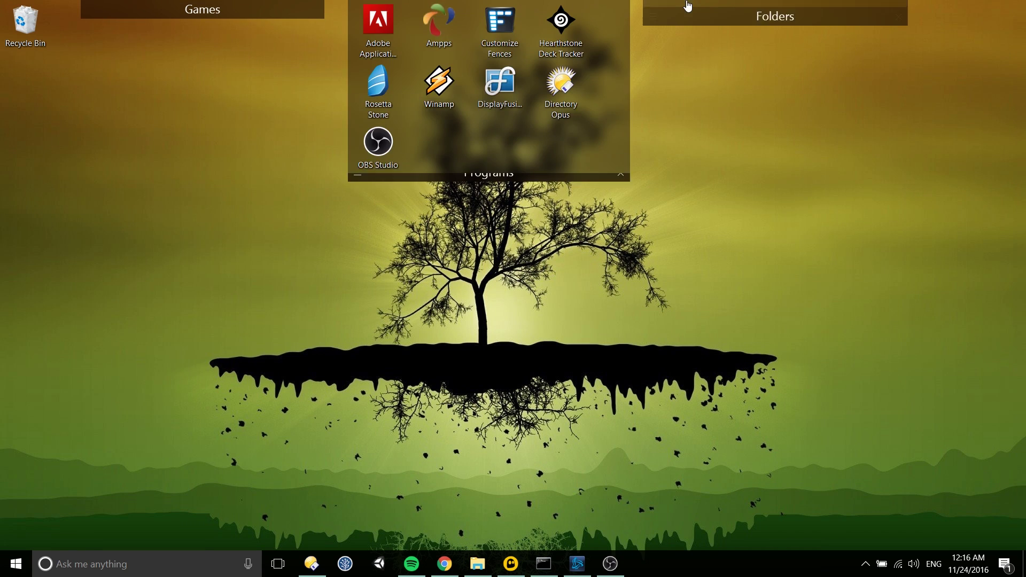
# Take the Hearthstone Cards and ReviewPart5 folders out of the Folders fence and place them on the desktop below the Recycle Bin
pyautogui.moveTo(754, 5)
pyautogui.moveTo(827, 62); pyautogui.dragTo(737, 32)
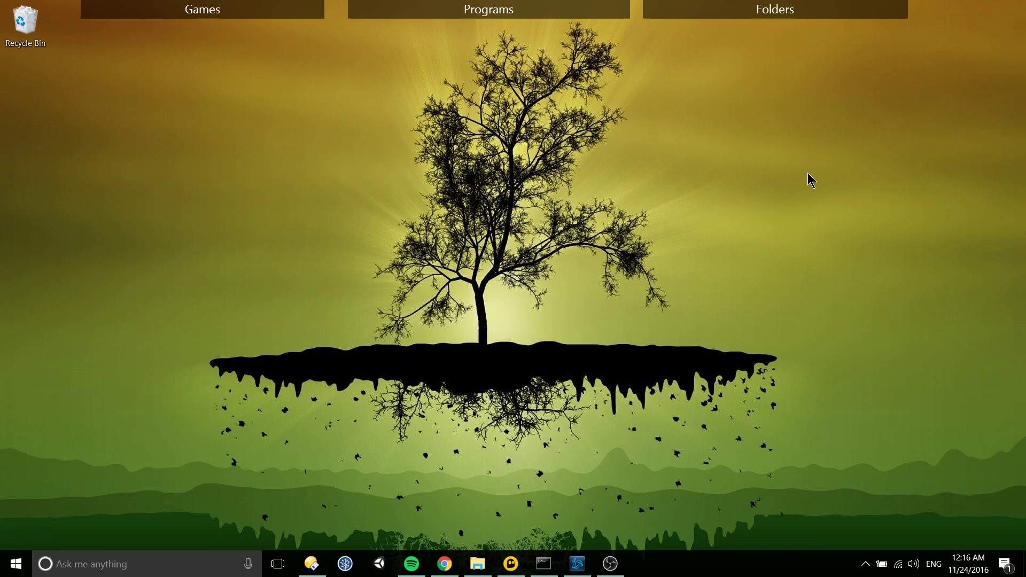
pyautogui.moveTo(790, 11)
pyautogui.moveTo(799, 24); pyautogui.dragTo(369, 206)
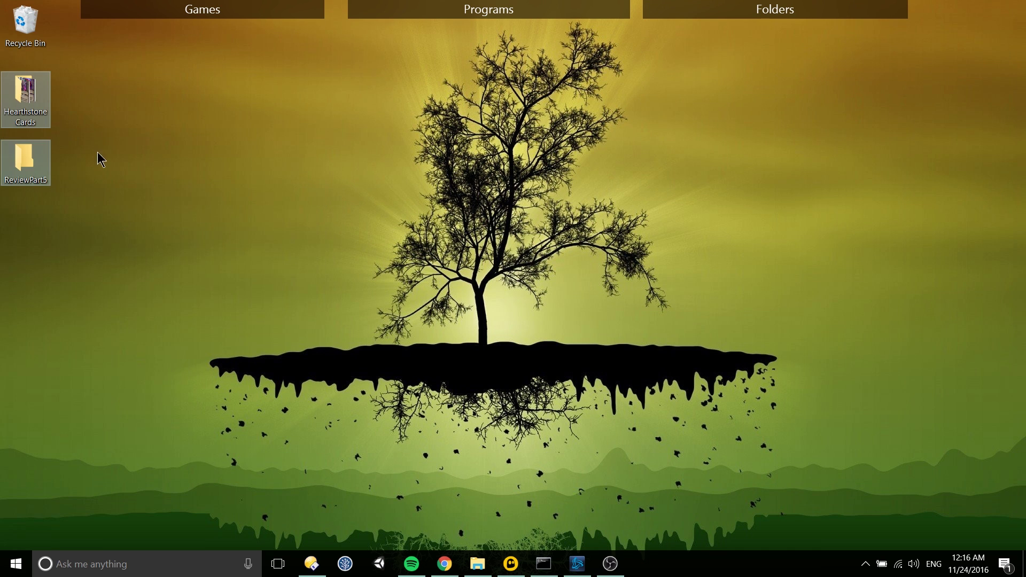
pyautogui.click(55, 203)
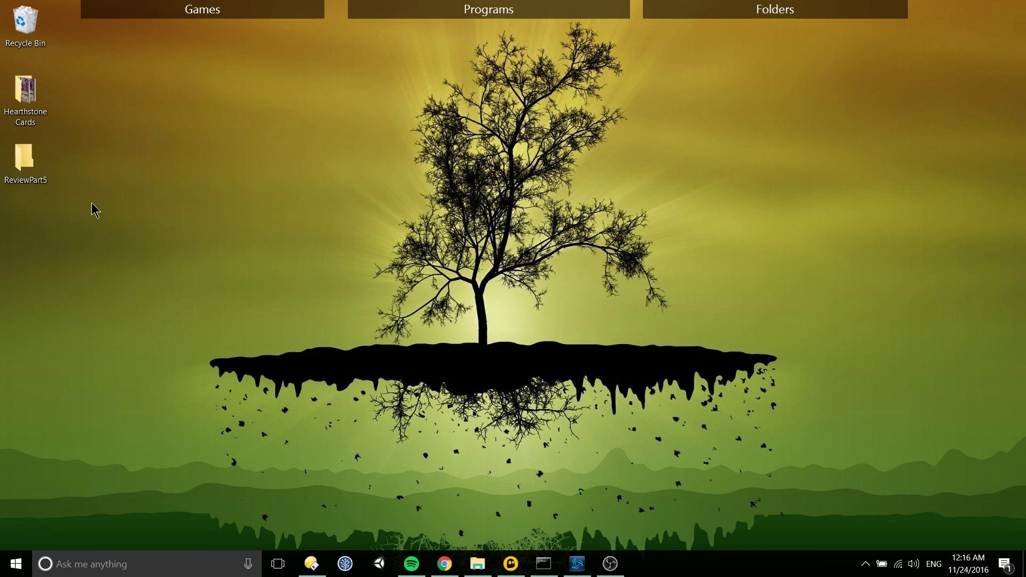
# Create a fence from the Hearthstone Cards and ReviewPart5 icons and title it Test
pyautogui.moveTo(91, 209); pyautogui.dragTo(0, 54)
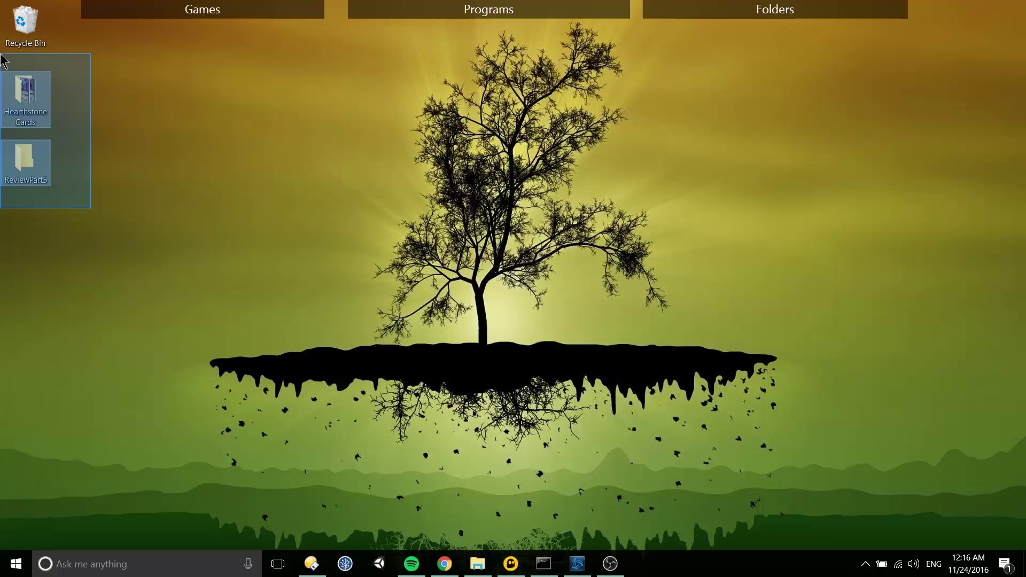
pyautogui.moveTo(1, 55); pyautogui.dragTo(2, 59)
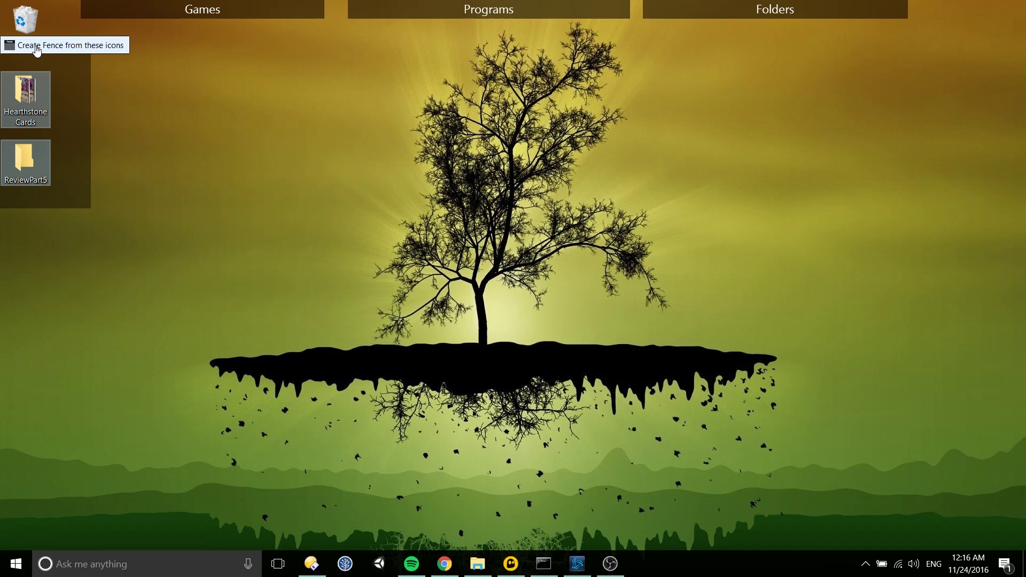
pyautogui.click(68, 50)
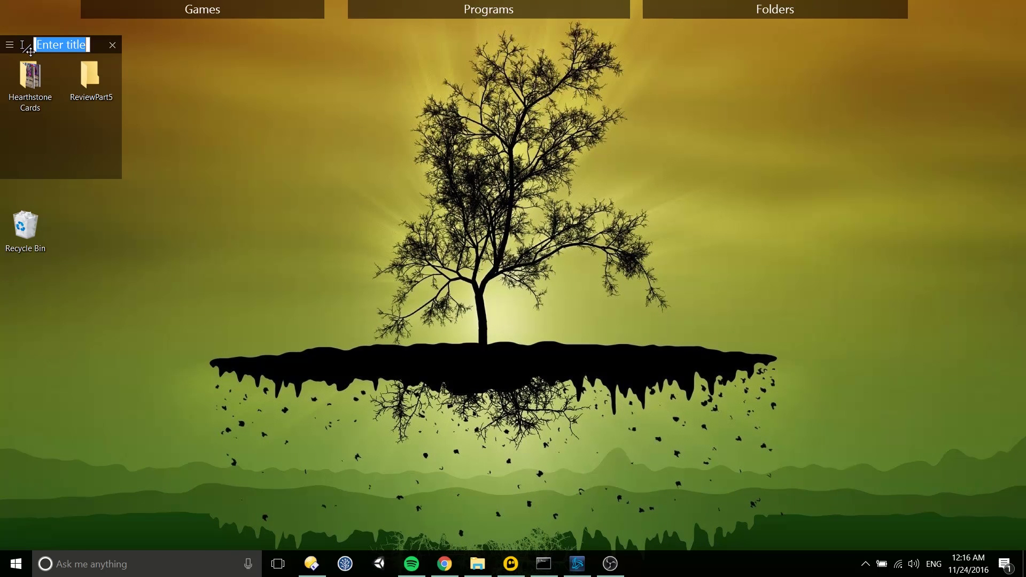
pyautogui.write('Test')
pyautogui.press('Return')
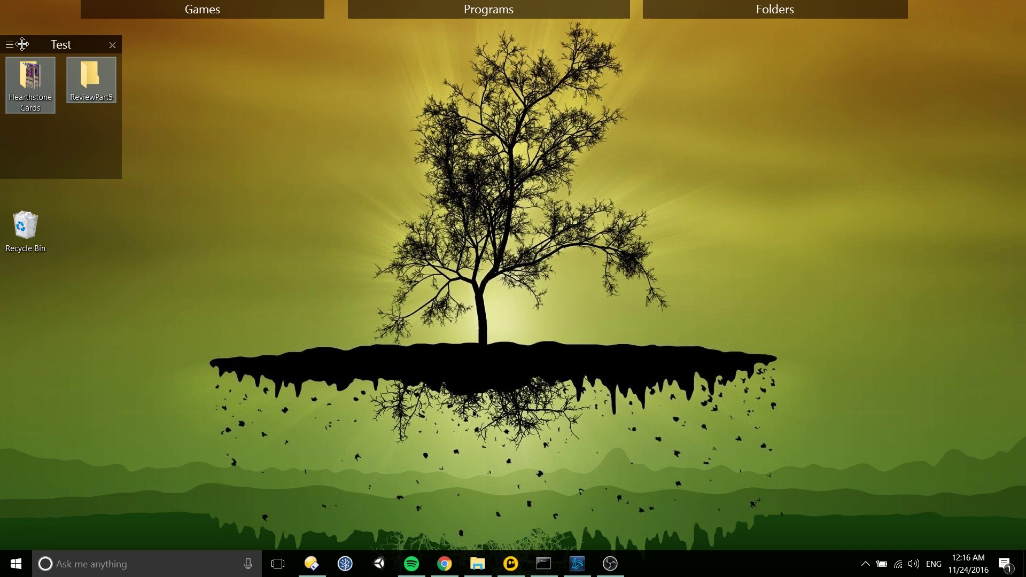
# Move the Test fence to the middle of the desktop, widen it and turn on Roll-up Fence for it
pyautogui.moveTo(22, 43); pyautogui.dragTo(479, 200)
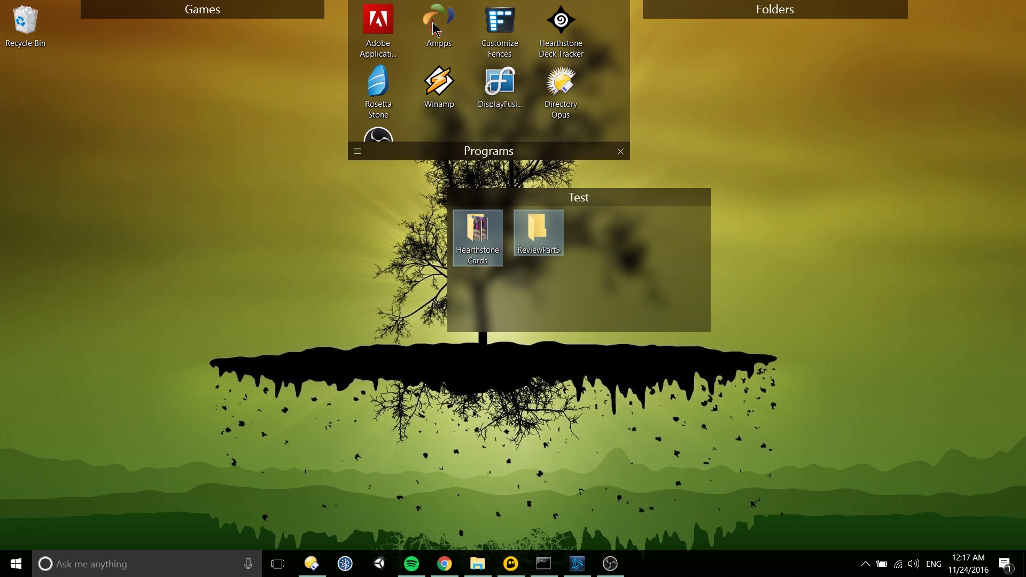
pyautogui.moveTo(433, 3)
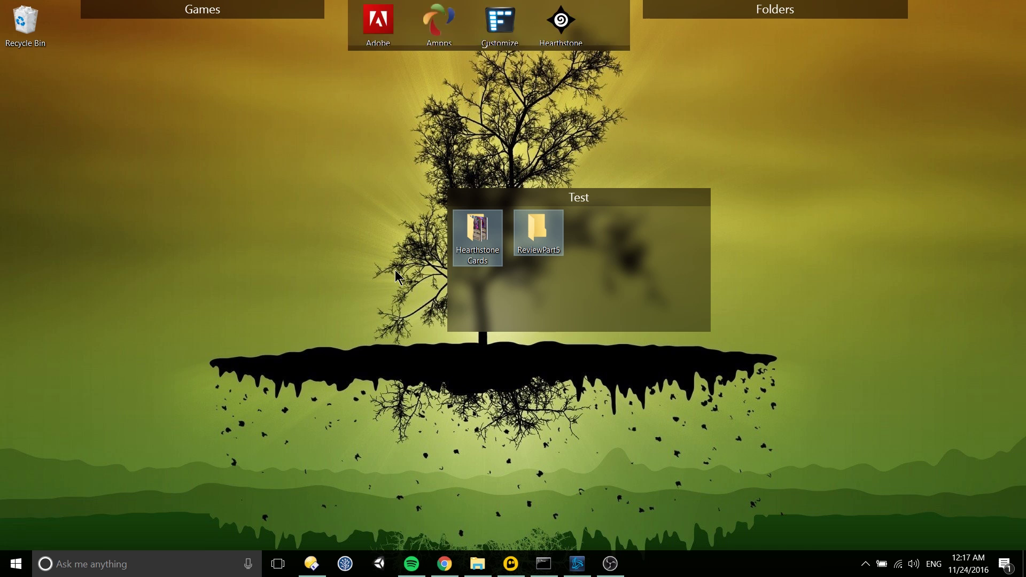
pyautogui.click(455, 198)
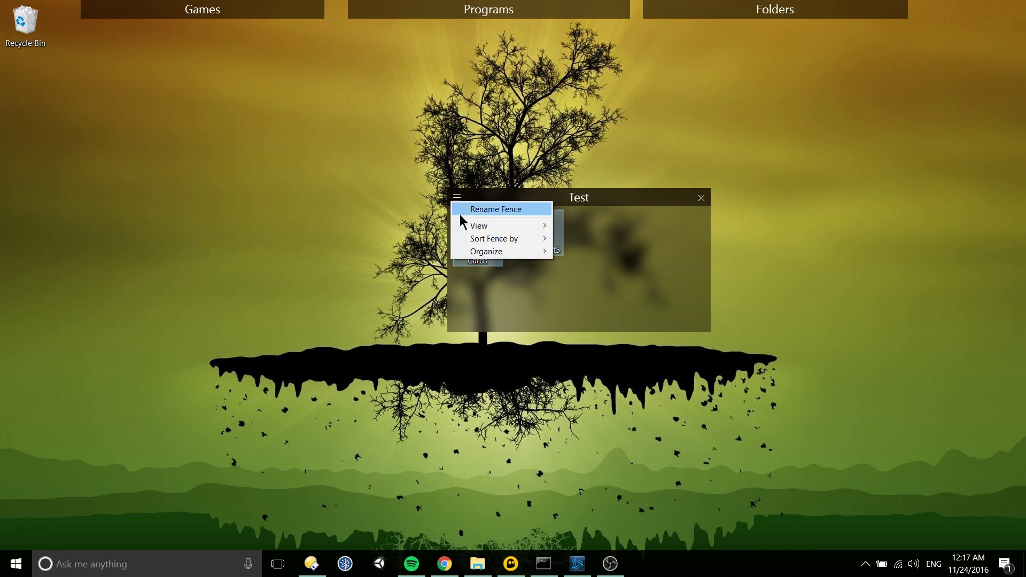
pyautogui.moveTo(469, 229)
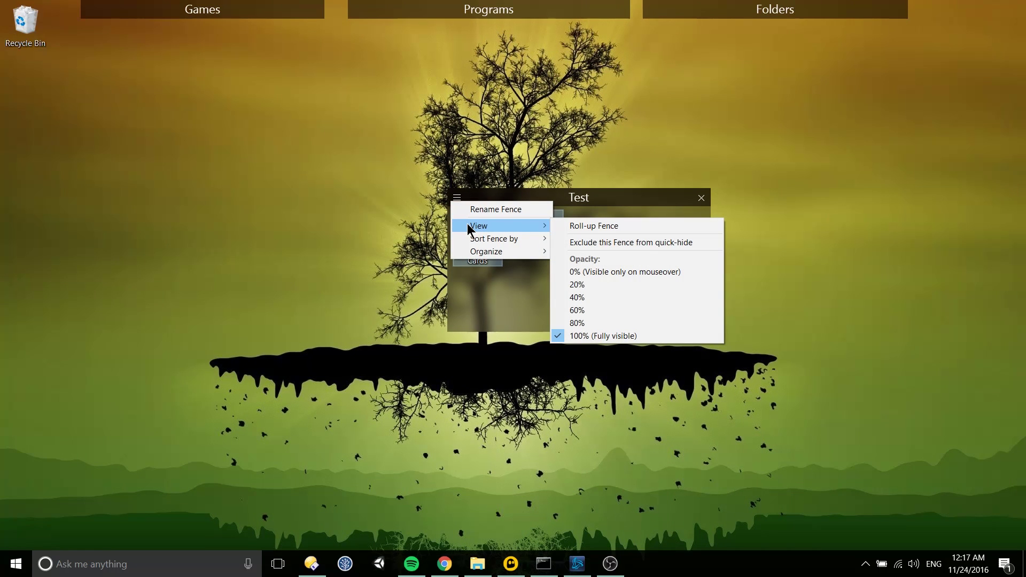
pyautogui.click(582, 225)
pyautogui.moveTo(547, 197)
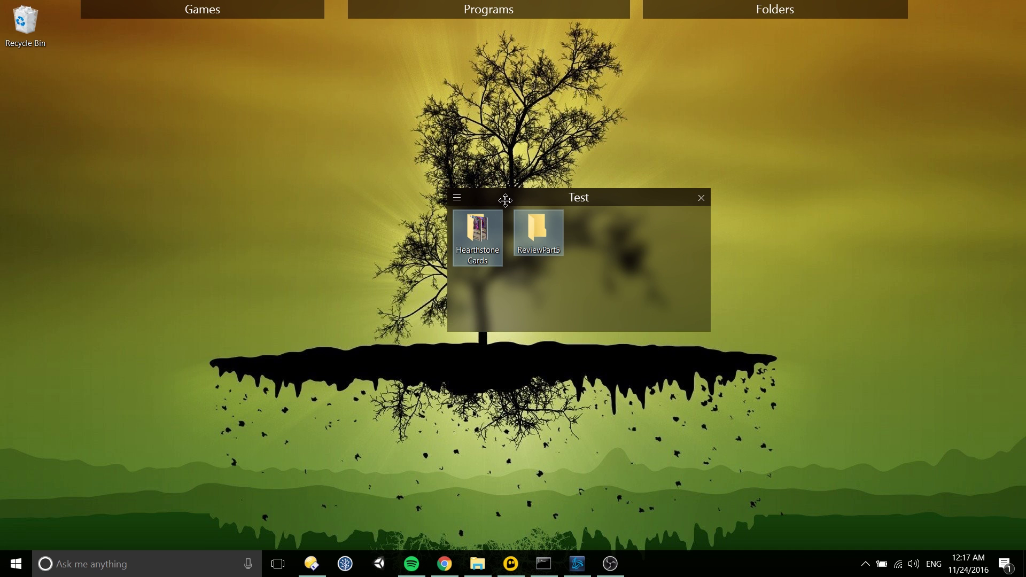
# Dock the Test fence at the upper edge of the other desktop page, then detach it and place it lower on the desktop
pyautogui.moveTo(505, 199); pyautogui.dragTo(490, 3)
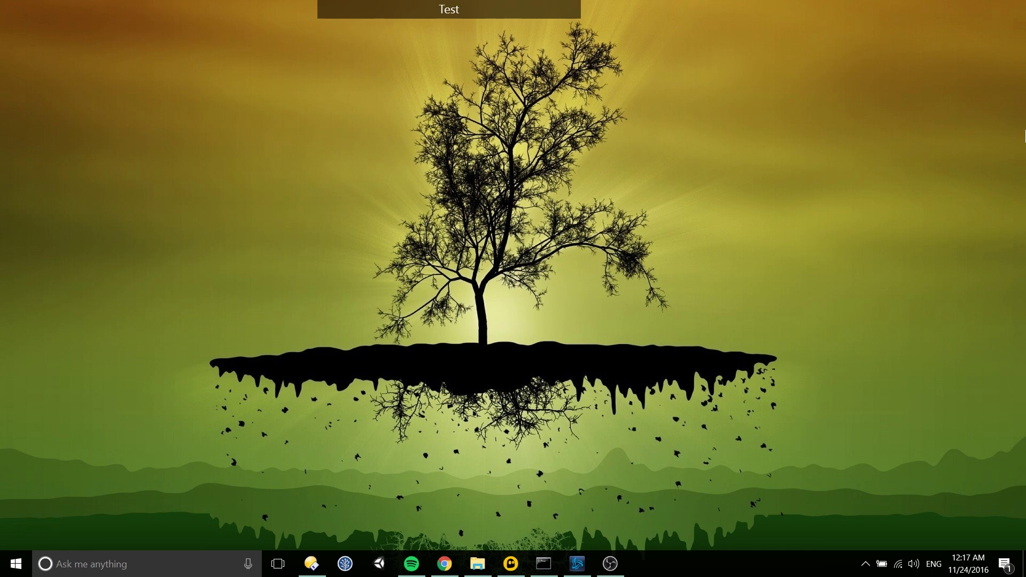
pyautogui.moveTo(1024, 137); pyautogui.dragTo(505, 181)
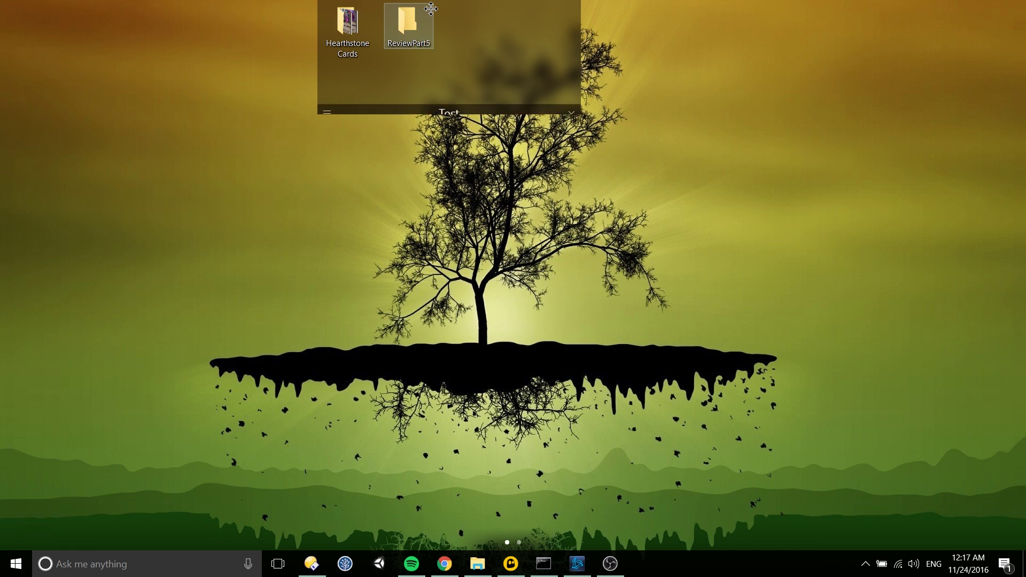
pyautogui.moveTo(427, 8); pyautogui.dragTo(321, 175)
# Return the Hearthstone Cards and ReviewPart5 folders to the Folders fence and delete the Test fence
pyautogui.moveTo(357, 251); pyautogui.dragTo(765, 33)
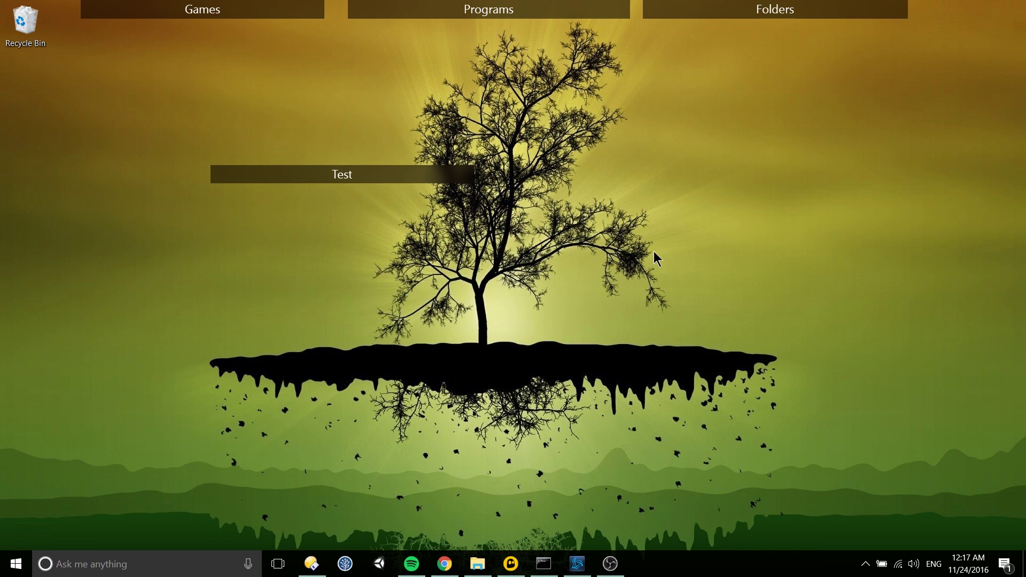
pyautogui.moveTo(594, 266); pyautogui.dragTo(410, 193)
pyautogui.click(398, 185)
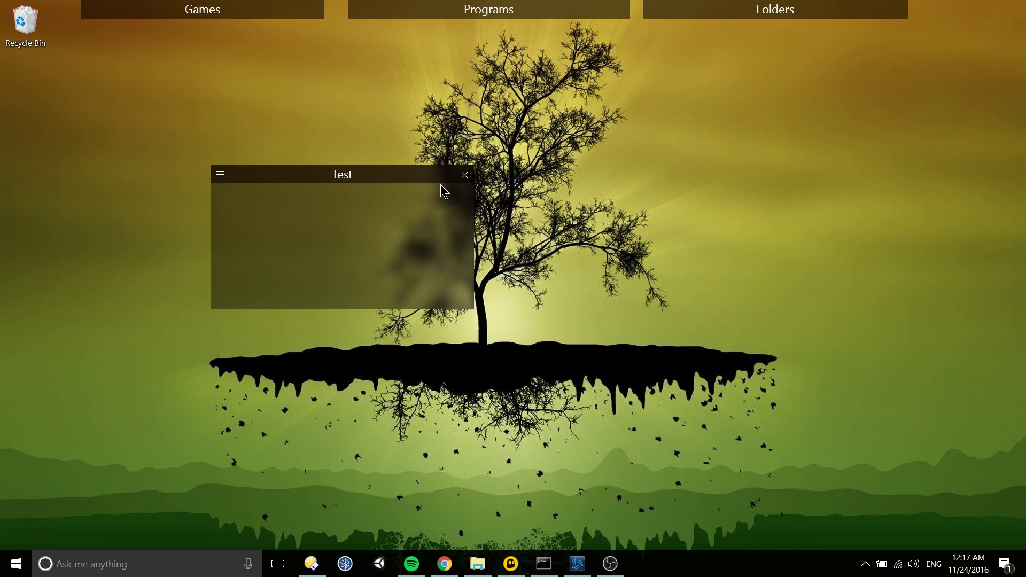
pyautogui.click(467, 179)
pyautogui.click(532, 187)
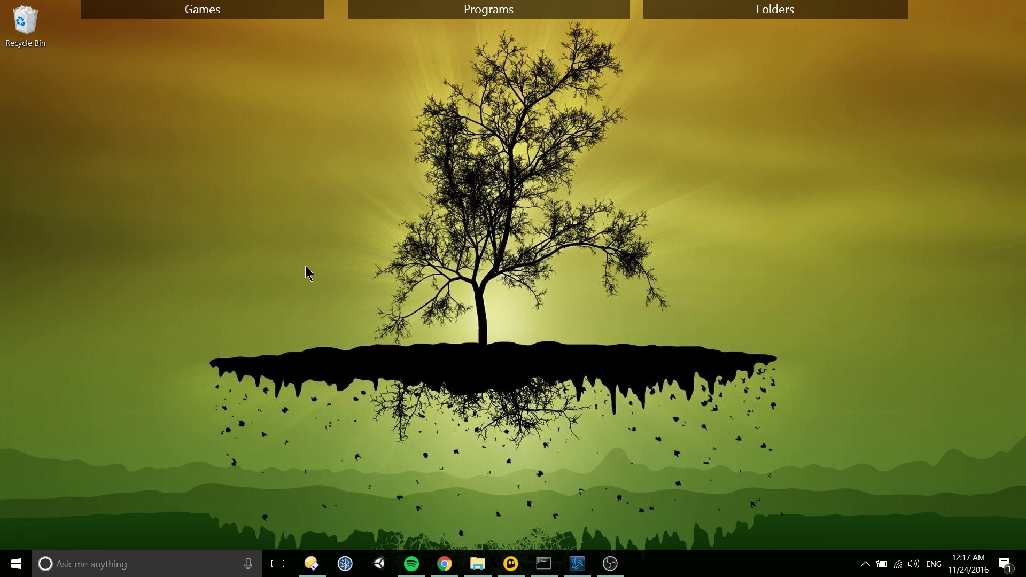
# Open the Fences configuration and view the Color & appearance settings
pyautogui.rightClick(337, 282)
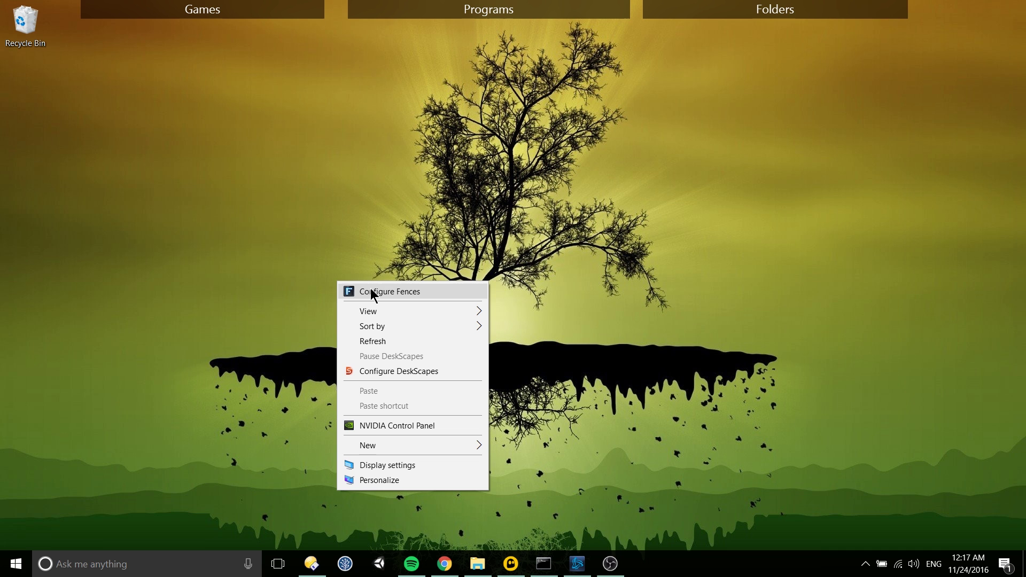
pyautogui.click(370, 291)
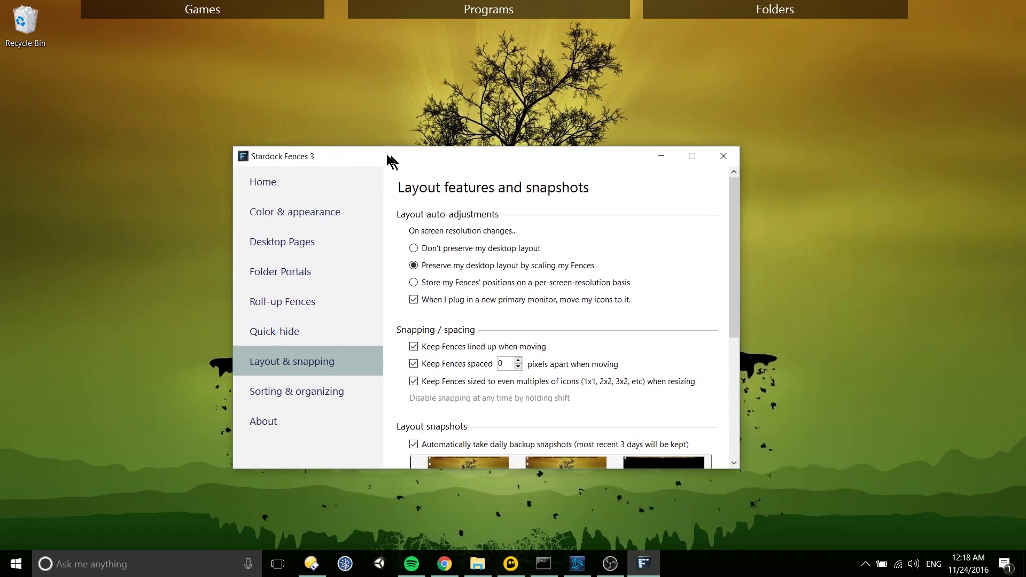
pyautogui.moveTo(387, 155); pyautogui.dragTo(380, 153)
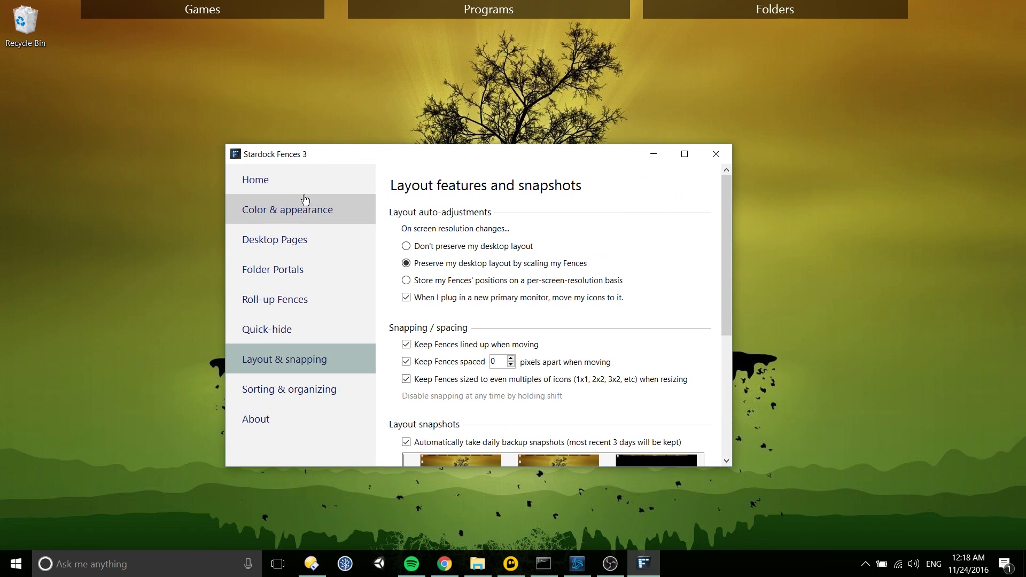
pyautogui.click(309, 190)
pyautogui.click(315, 214)
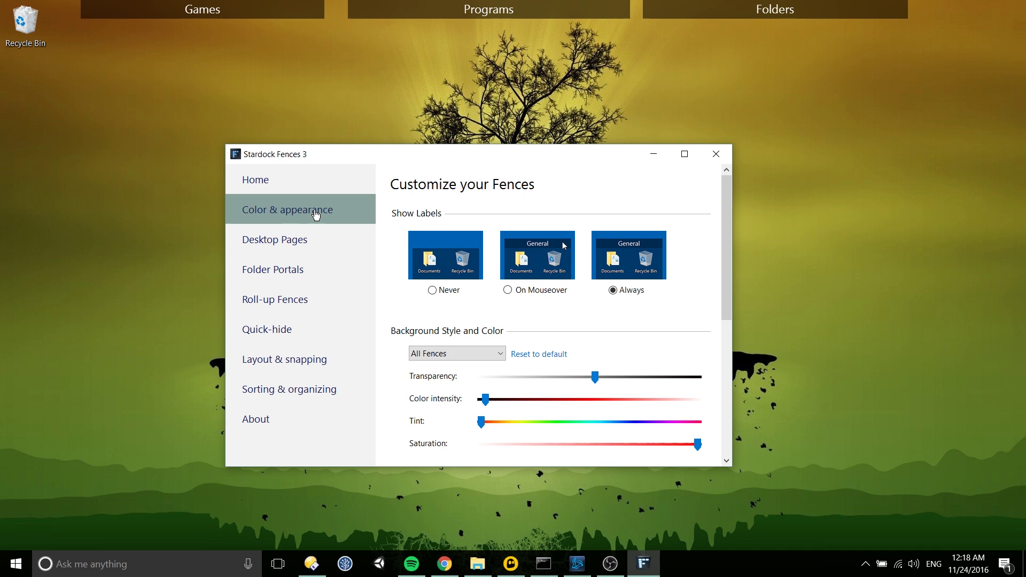
# Examine the Desktop Pages settings and bring up the Quick-hide settings
pyautogui.click(321, 243)
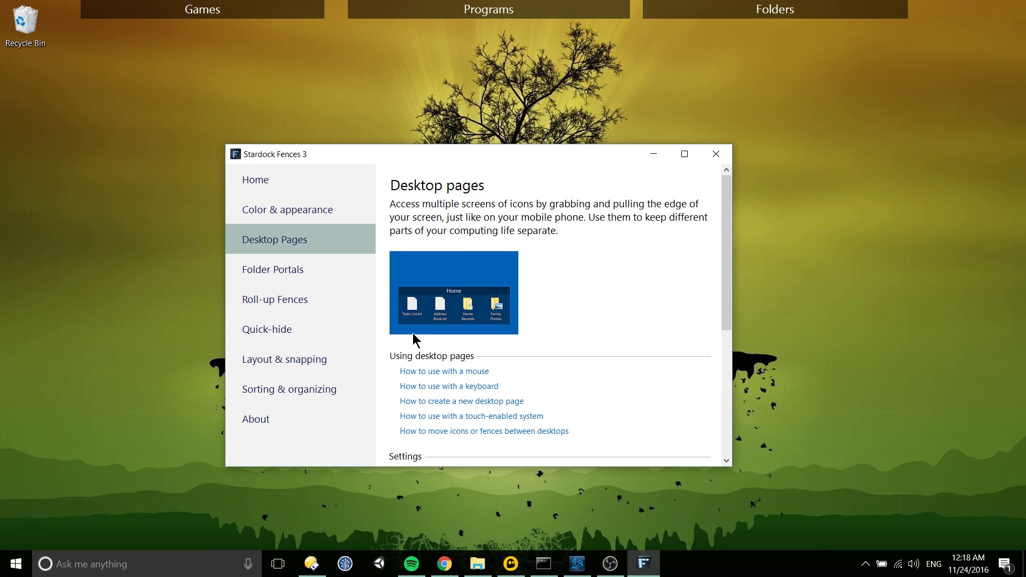
pyautogui.scroll(-2, 622, 328)
pyautogui.scroll(1, 593, 270)
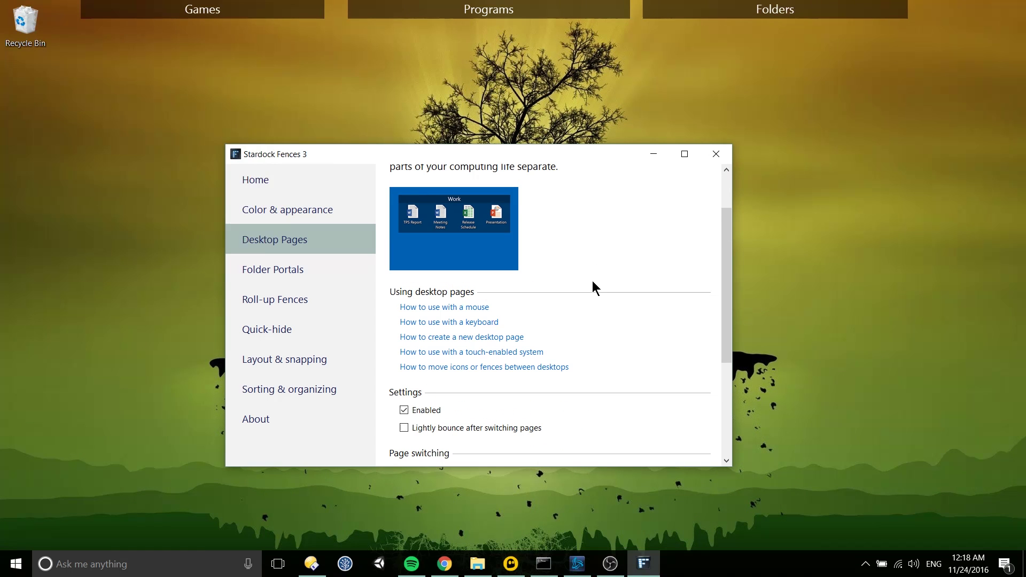
pyautogui.click(293, 338)
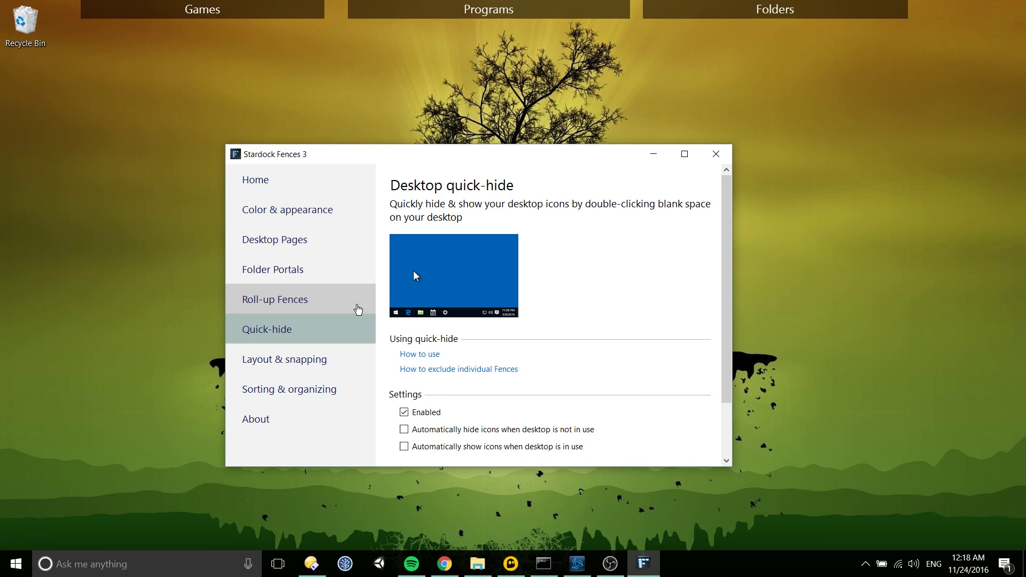
# Move the Fences settings window aside and quick-hide all desktop icons and fences
pyautogui.moveTo(503, 157); pyautogui.dragTo(737, 181)
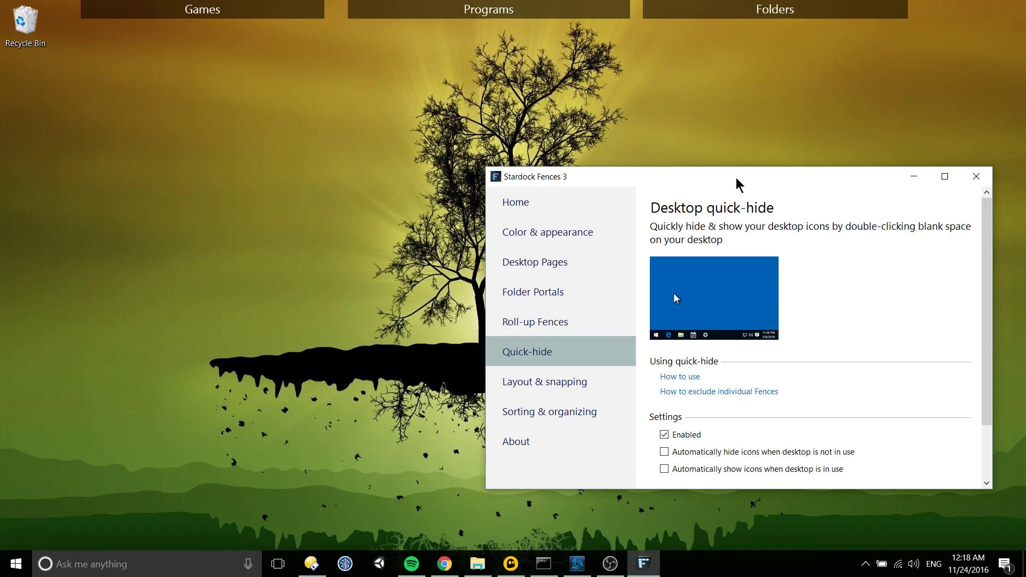
pyautogui.moveTo(232, 12)
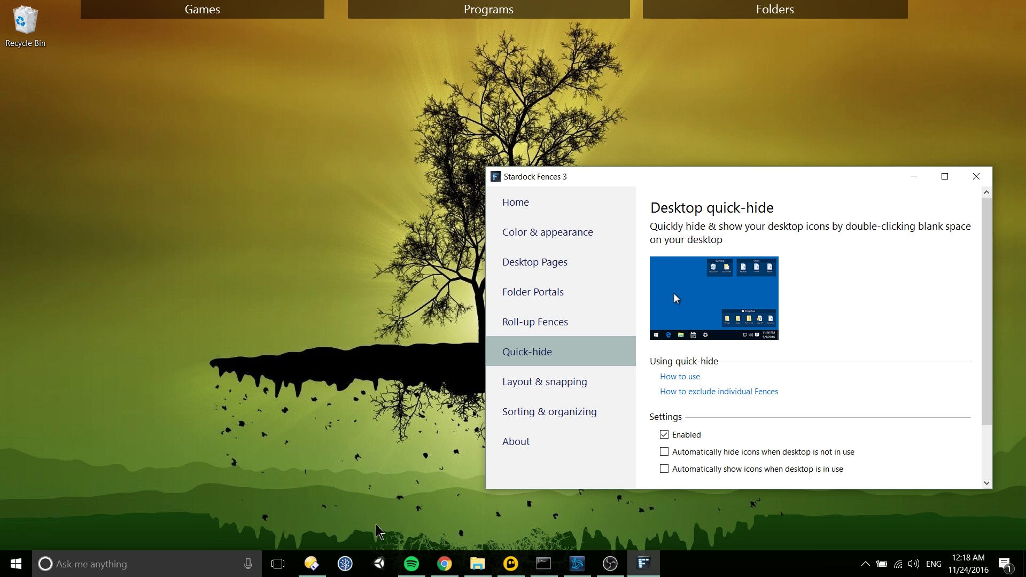
pyautogui.click(227, 177)
pyautogui.doubleClick(229, 184)
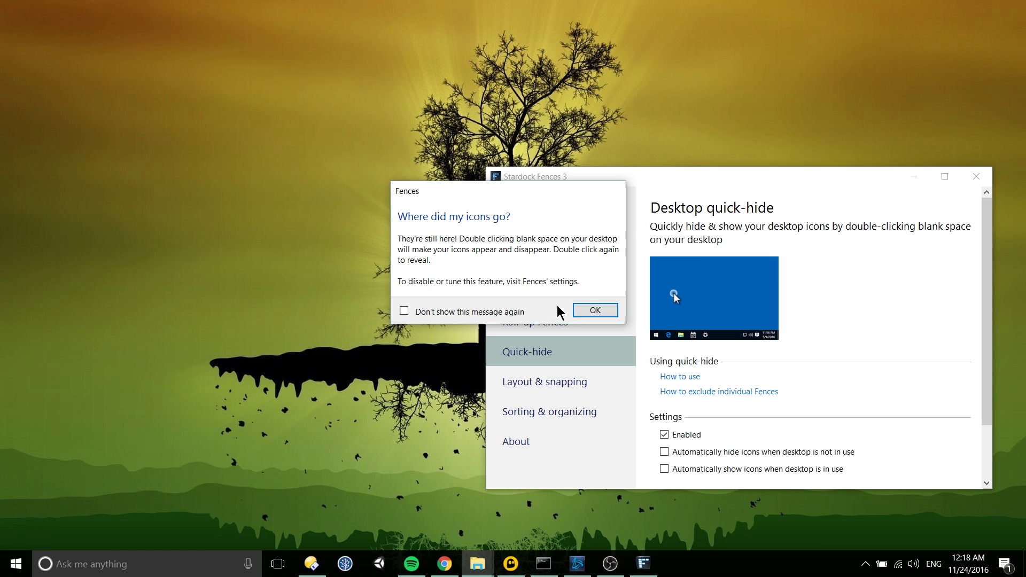
# Dismiss the hidden-icons message so that it is not shown again, and bring back the desktop icons and fences
pyautogui.click(472, 315)
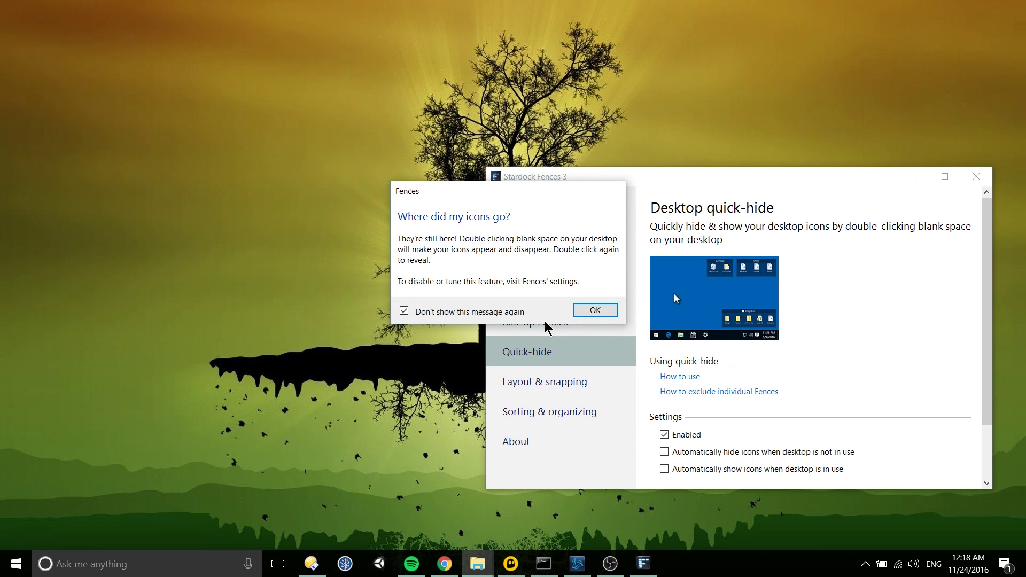
pyautogui.click(590, 312)
pyautogui.doubleClick(248, 149)
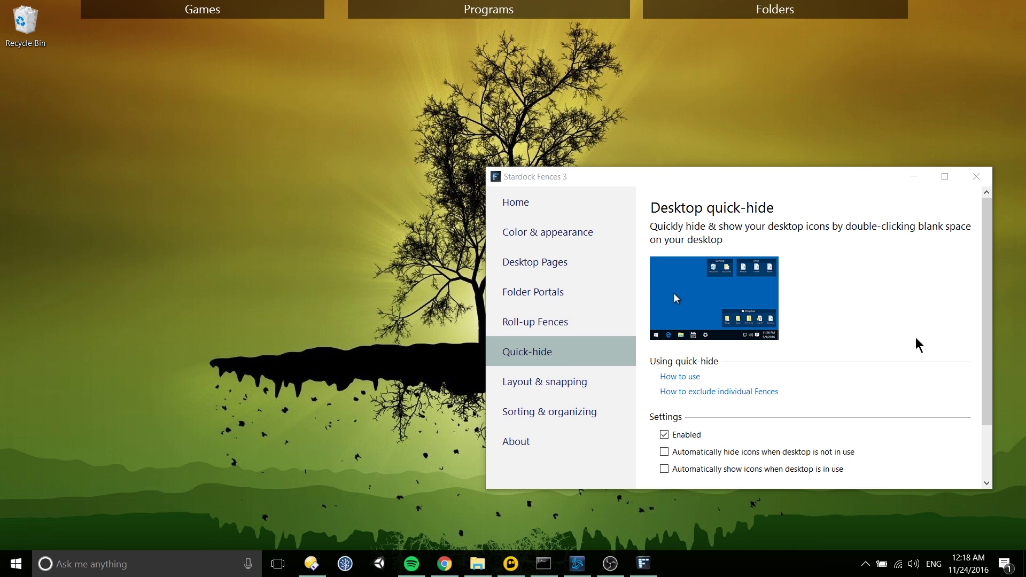
# Examine the Layout & snapping, Sorting & organizing, Roll-up Fences and Folder Portals settings
pyautogui.click(590, 393)
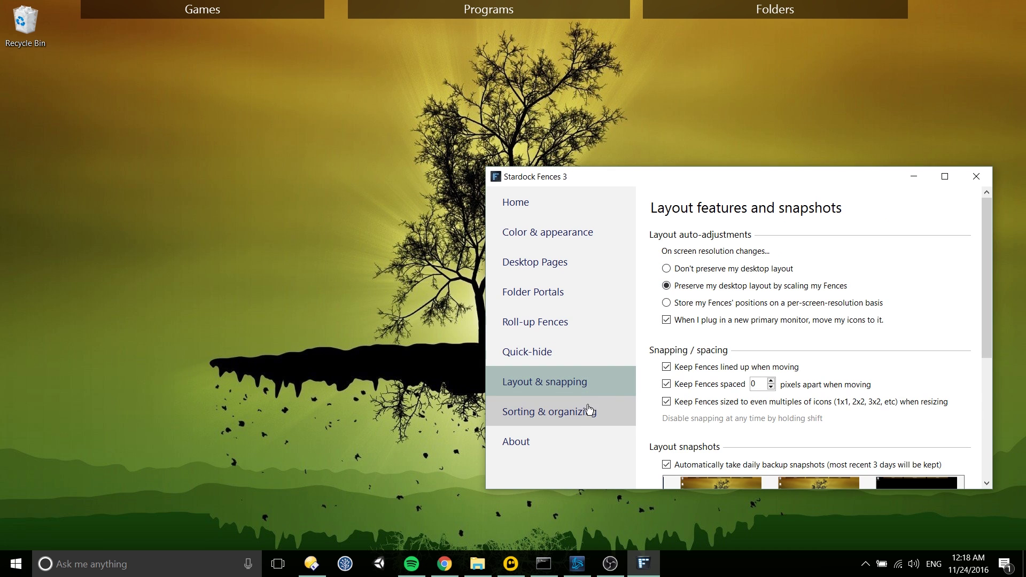
pyautogui.click(589, 410)
pyautogui.click(589, 338)
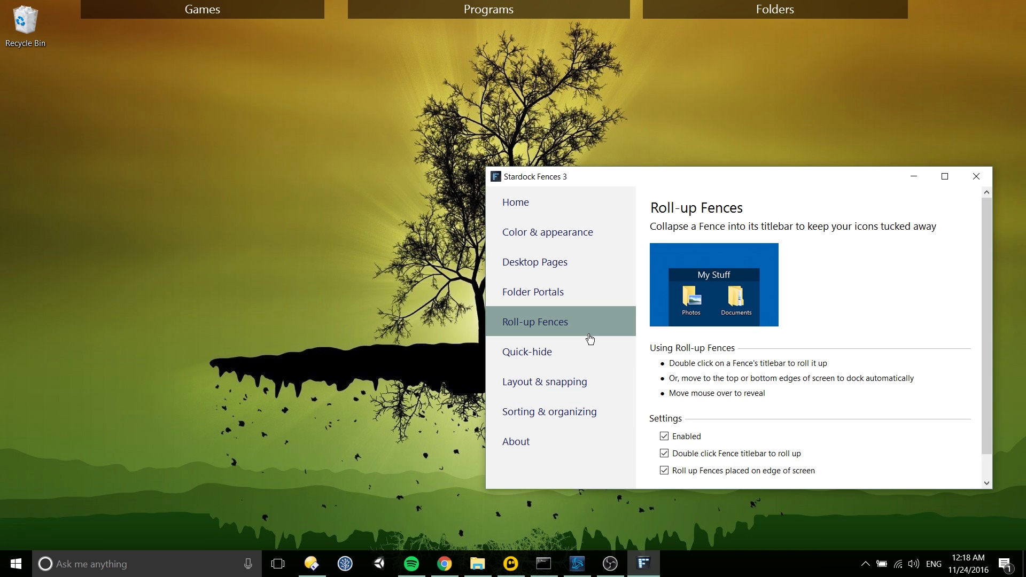
pyautogui.click(588, 305)
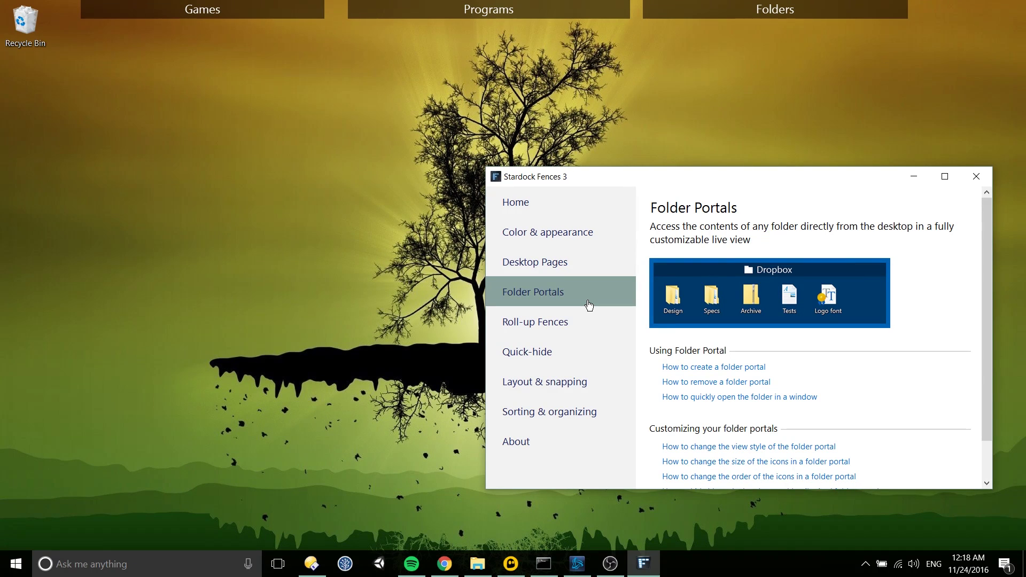
pyautogui.moveTo(214, 9)
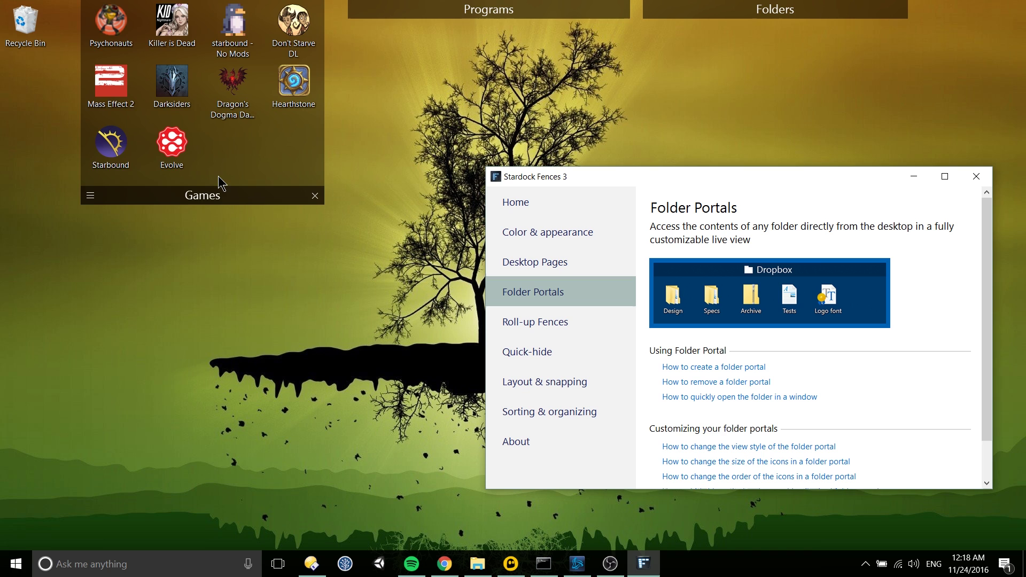